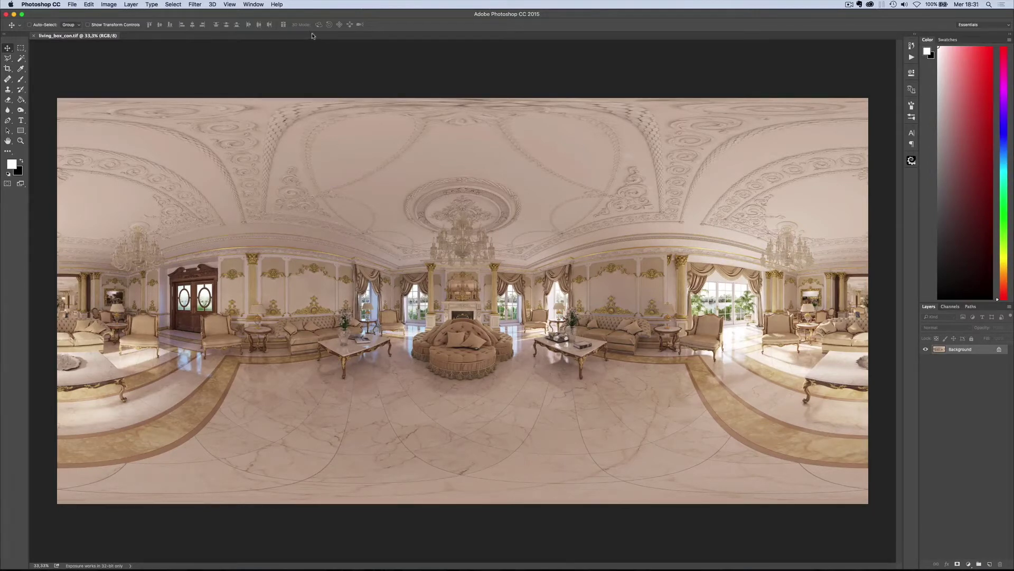
- Create a video timeline from the panorama and stretch the Layer 0 clip to about 0:01:31:29
left_click(254, 5)
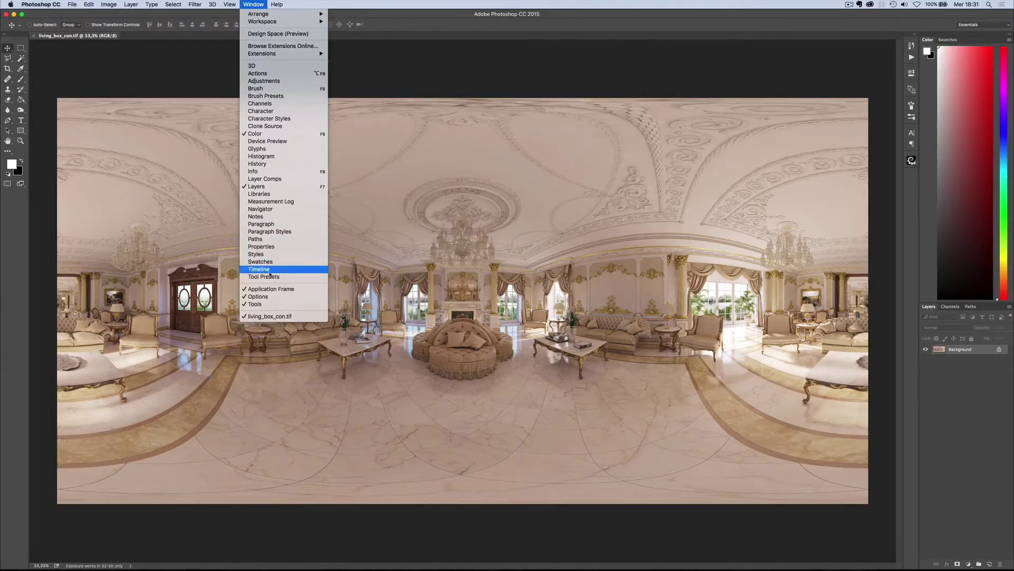
left_click(266, 271)
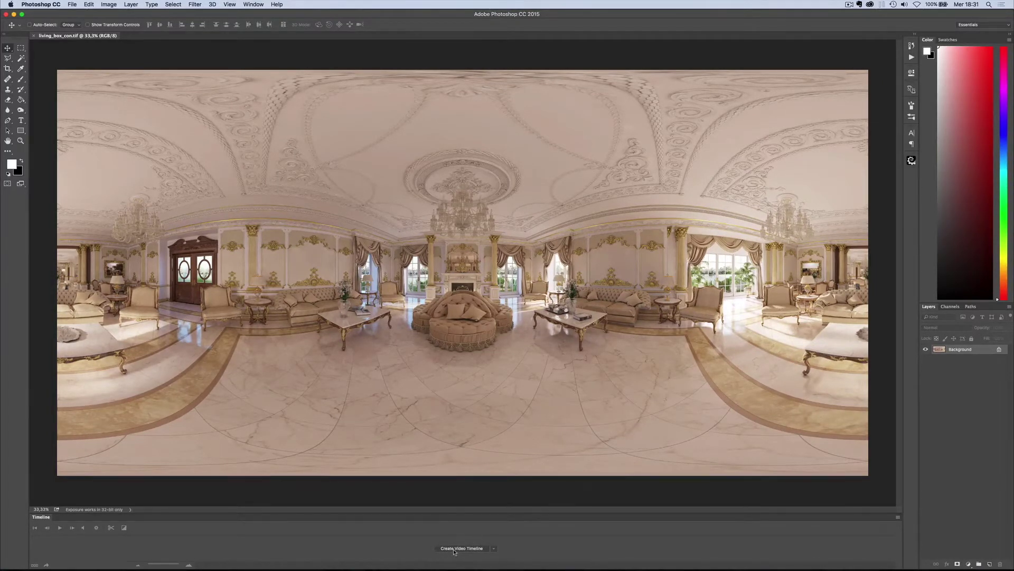
left_click(454, 549)
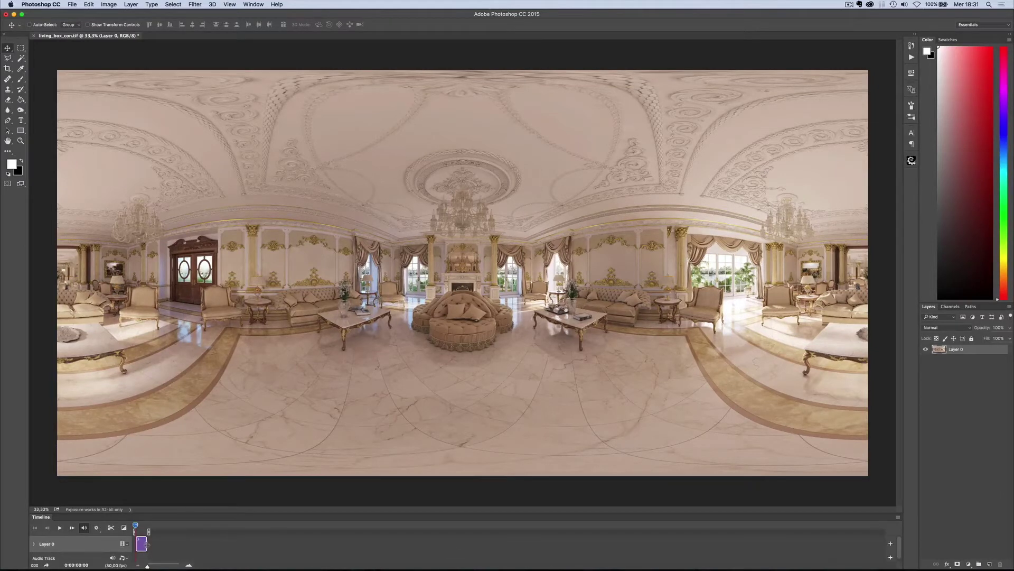
left_click_drag(147, 544, 350, 550)
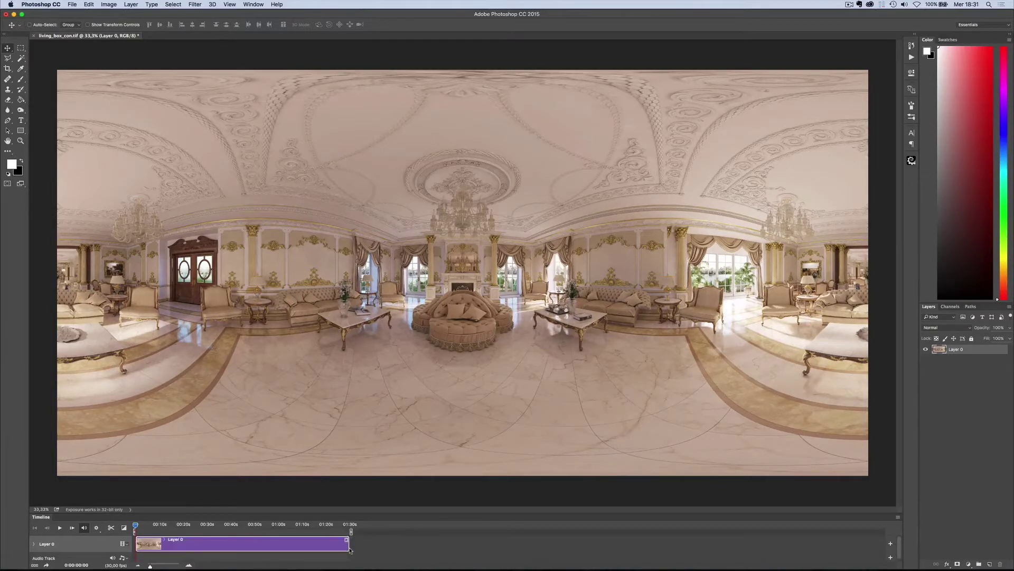
left_click(46, 566)
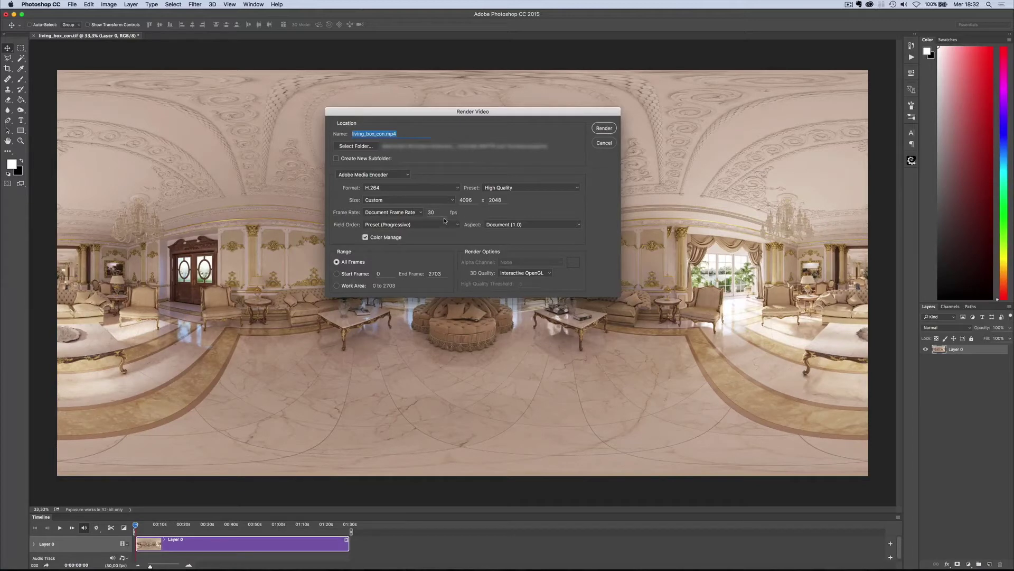
- Render living_box_con.mp4 as H.264 High Quality at 4096 x 2048, 30 fps
left_click(603, 129)
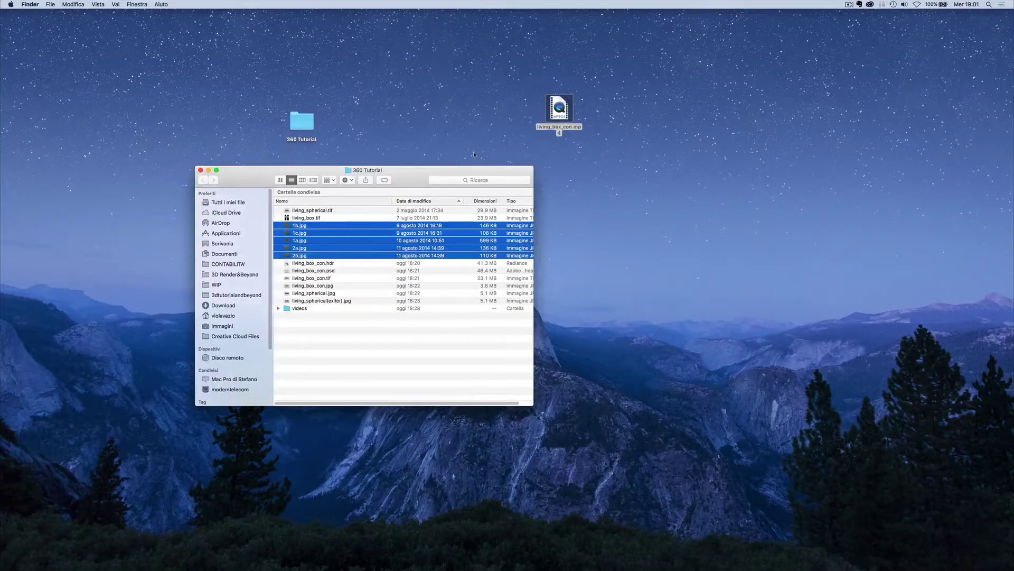
- Reposition living_box_con.mp4 on the desktop and close the 360 Tutorial folder window
left_click_drag(556, 108, 627, 199)
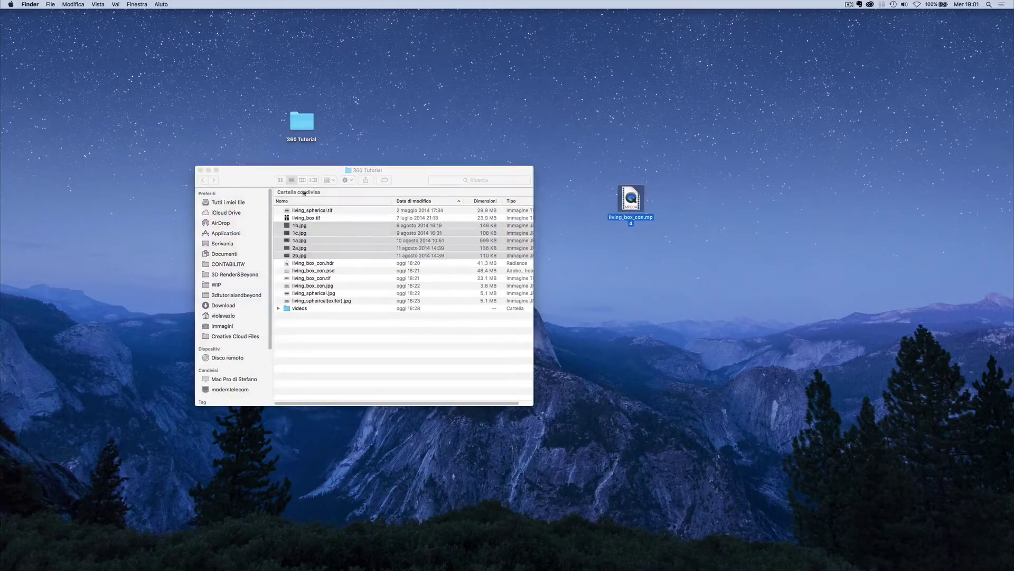
left_click(201, 170)
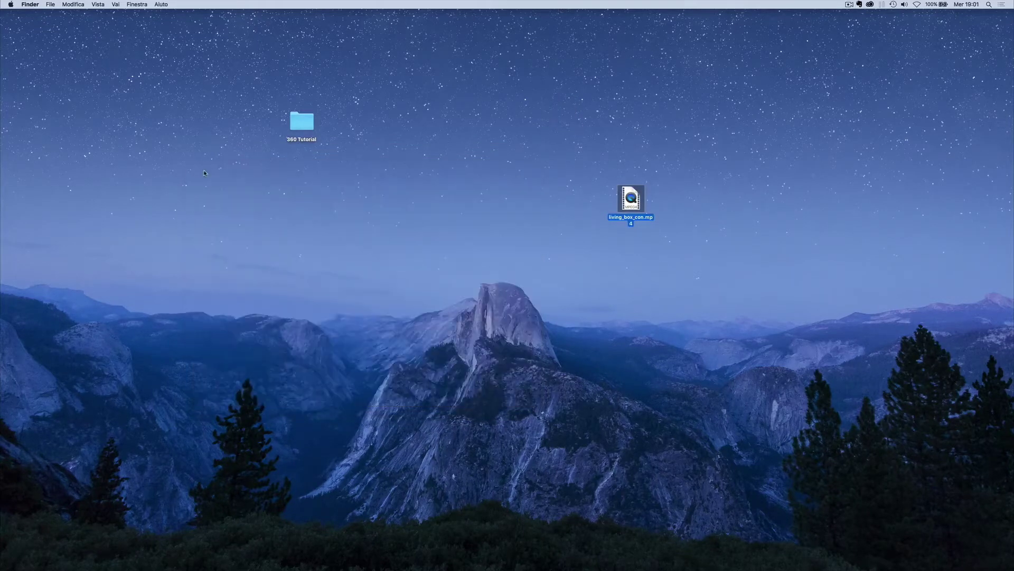
left_click(457, 253)
mouse_move(879, 569)
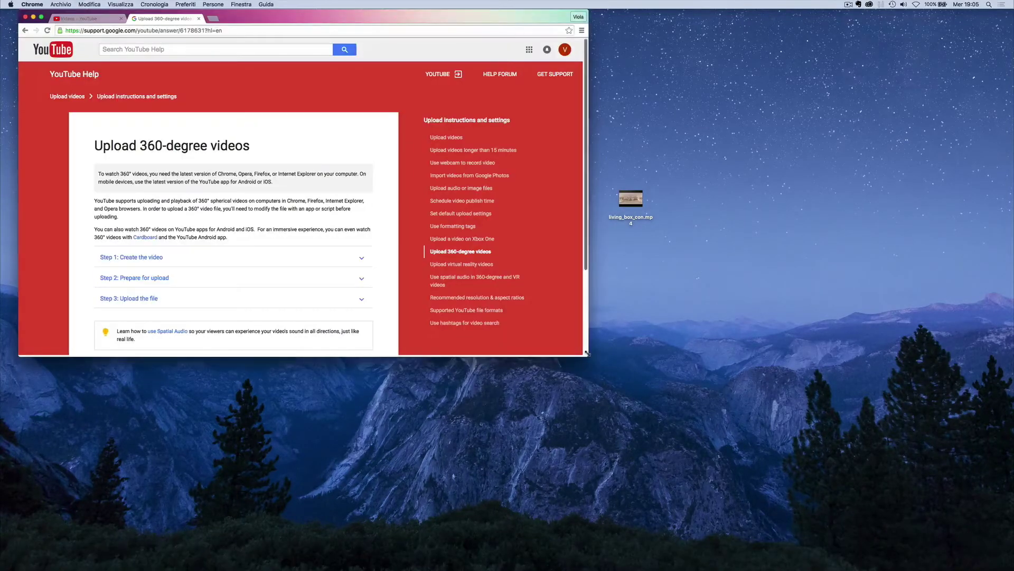
- Enlarge the Chrome window and scroll to the 360 Video Metadata app instructions
left_click_drag(586, 357, 724, 465)
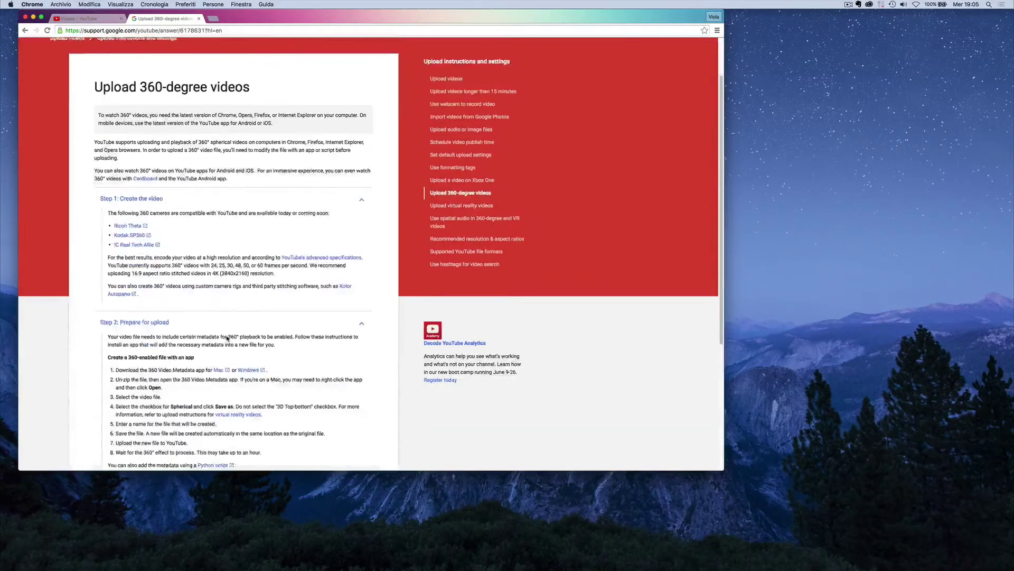
scroll(270, 337, "down", 2)
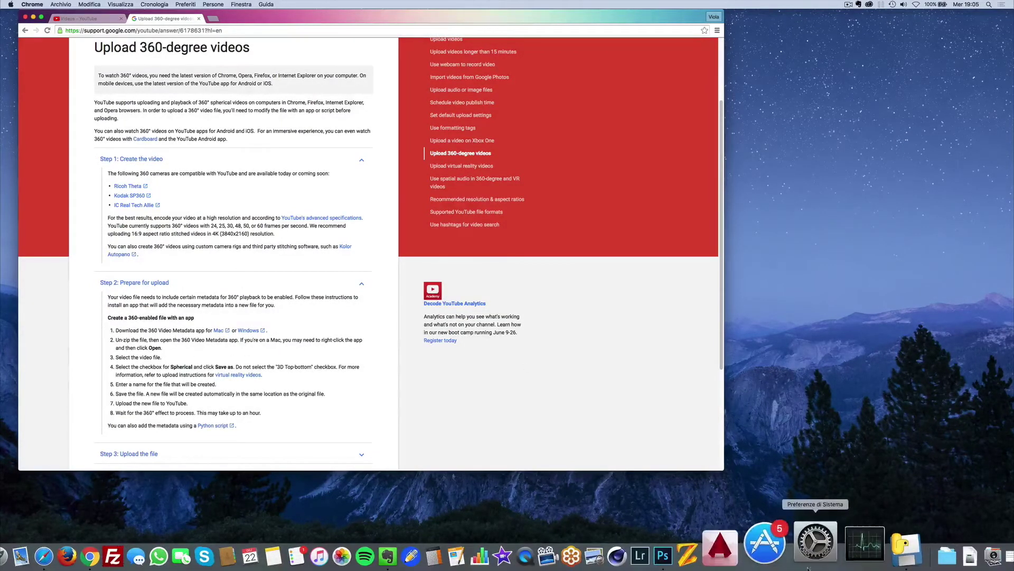
- Launch Spatial Media Metadata Injector and load living_box_con.mp4 from the Desktop
left_click(861, 555)
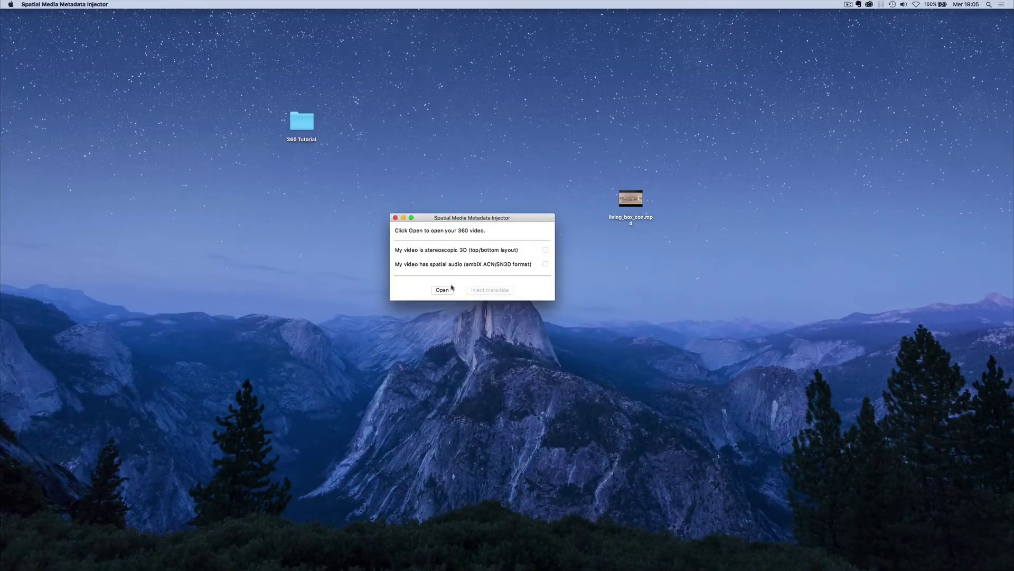
left_click(443, 289)
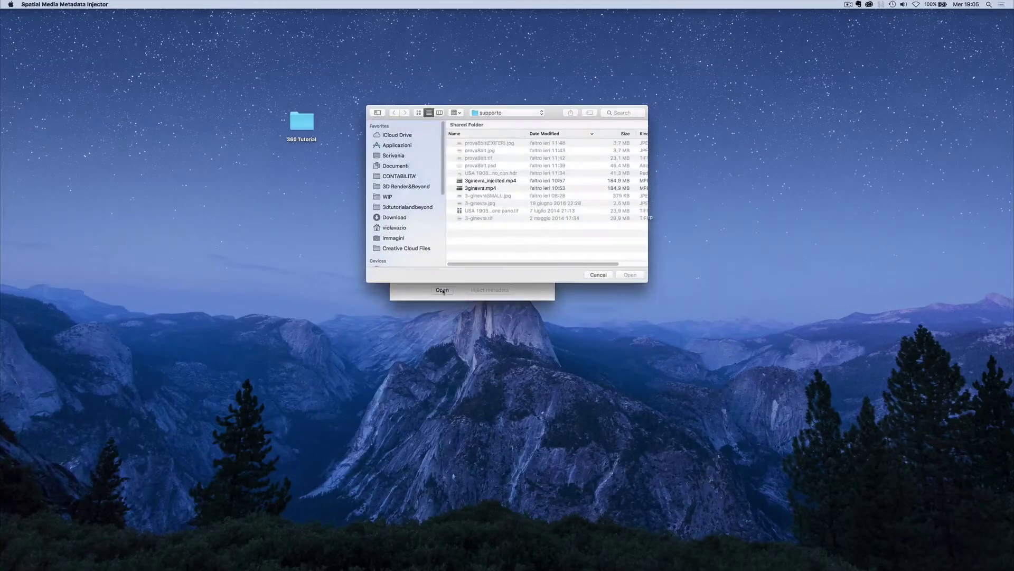
left_click(393, 156)
left_click(470, 143)
left_click(630, 274)
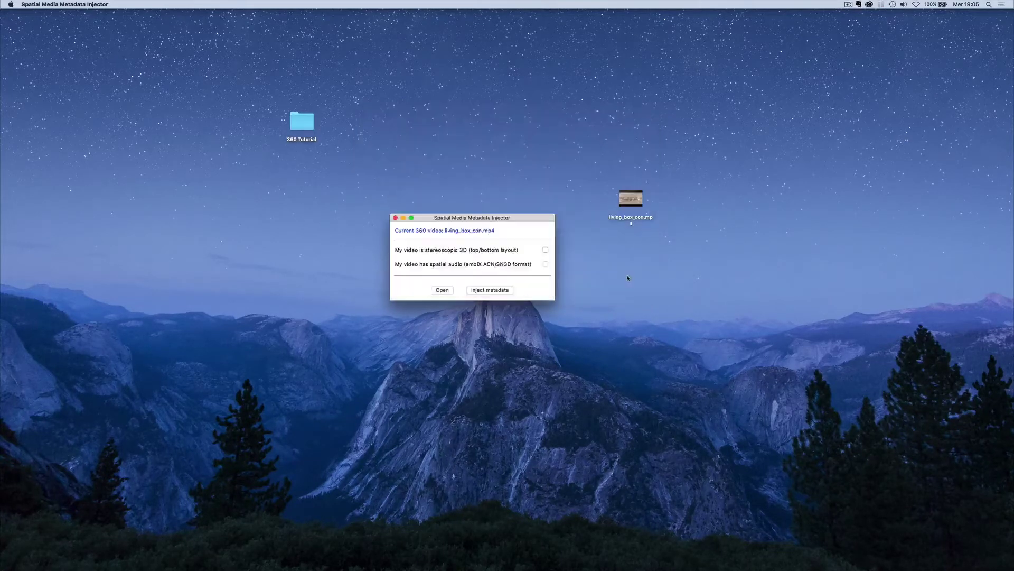
- Inject the 360 metadata, save it as living_box_con_injected.mp4, and close the injector
left_click(506, 291)
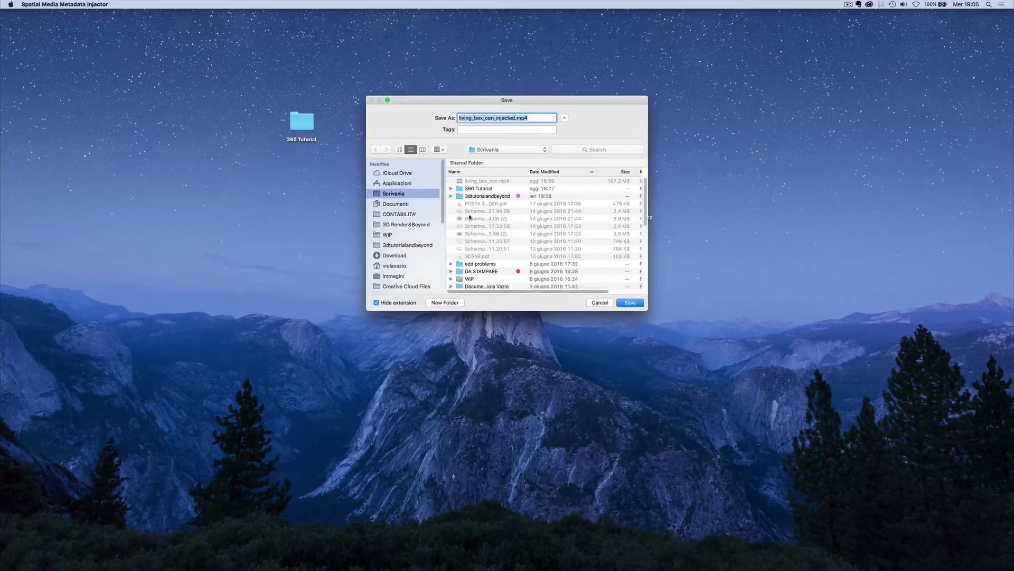
left_click(635, 306)
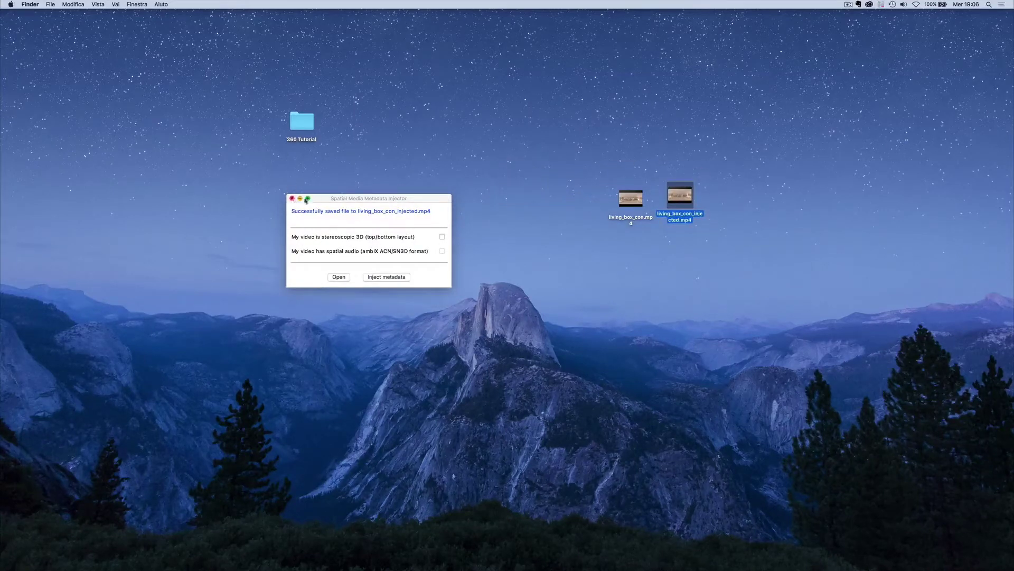
left_click(292, 198)
left_click(720, 258)
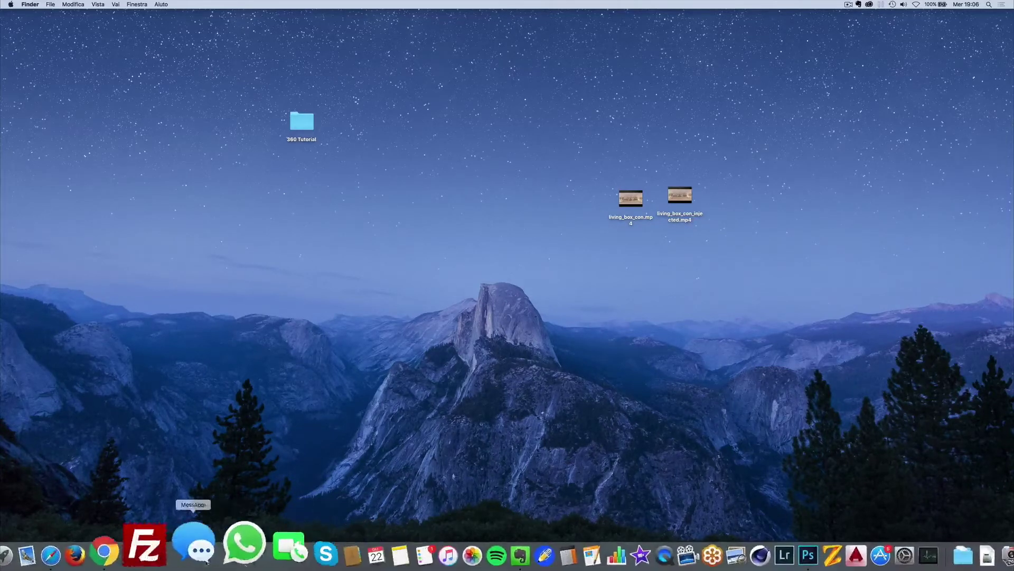
- Start an Unlisted YouTube upload of living_box_con_injected.mp4 from the Video Manager
left_click(140, 547)
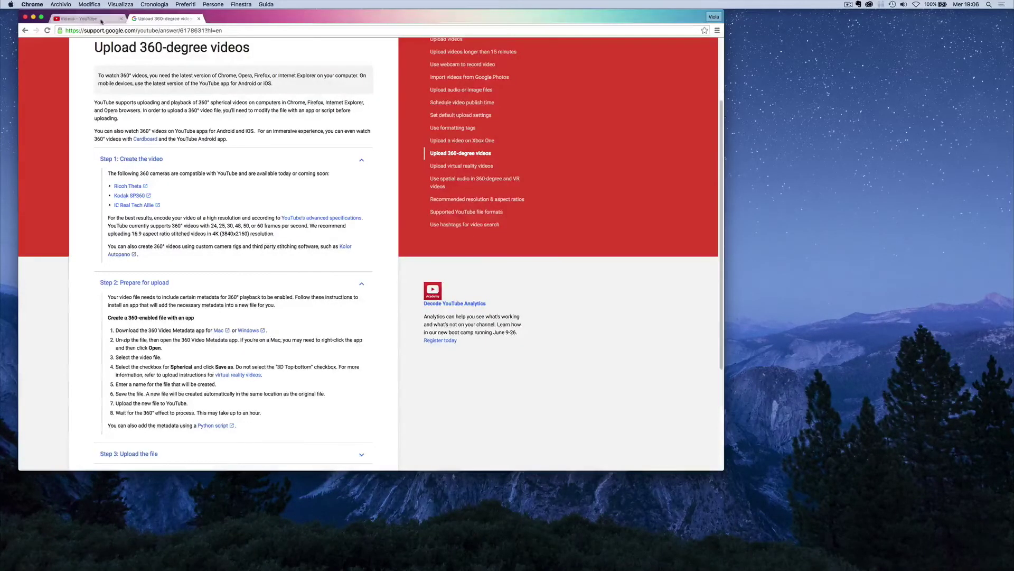
left_click(79, 18)
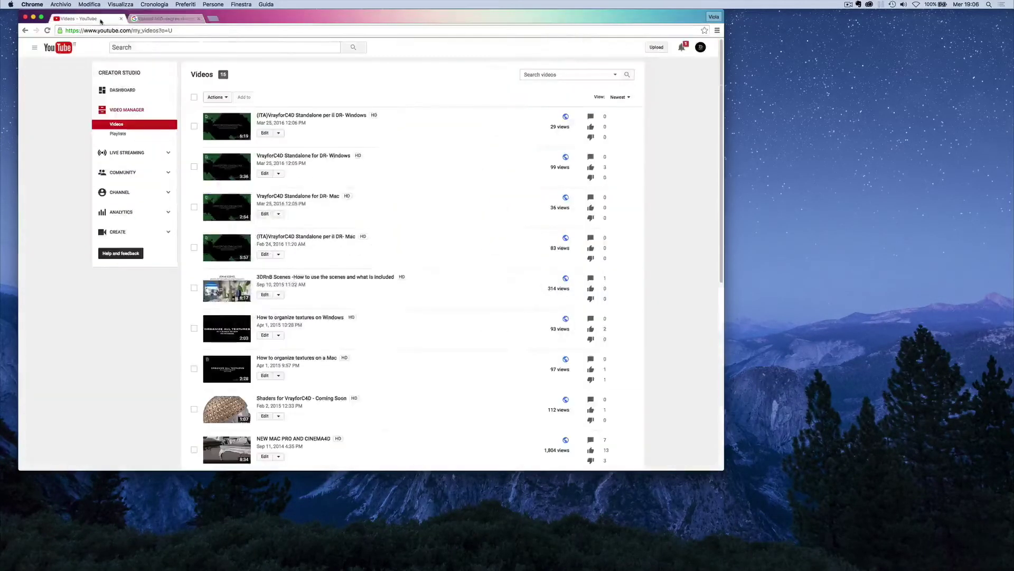
left_click(659, 49)
left_click(319, 169)
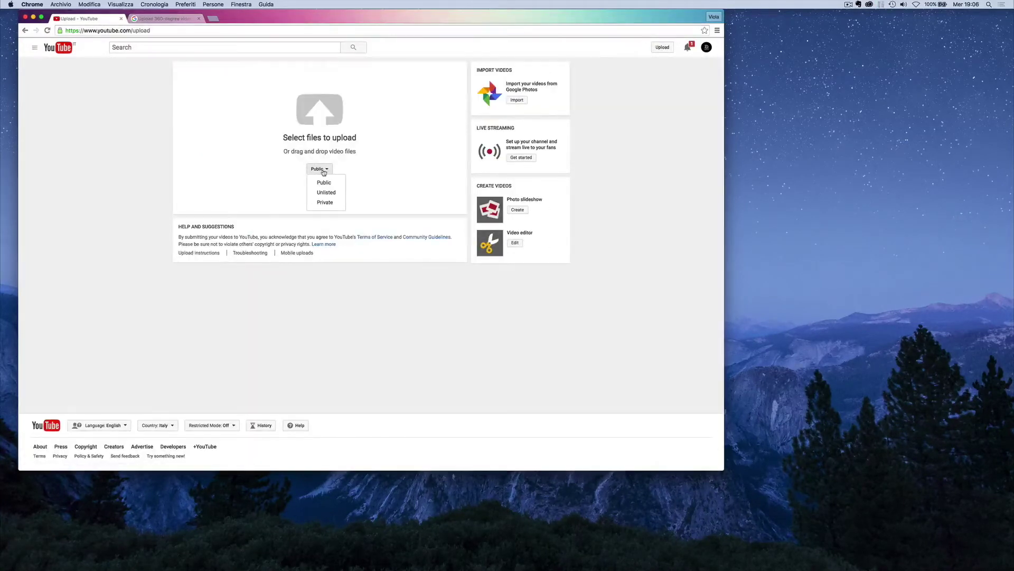
left_click(325, 192)
left_click(319, 109)
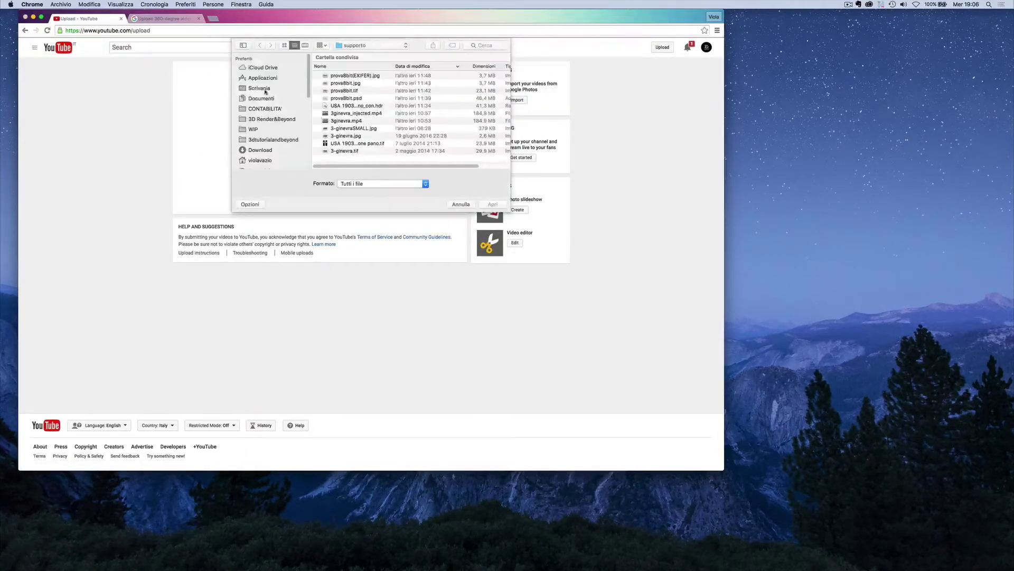
double_click(394, 76)
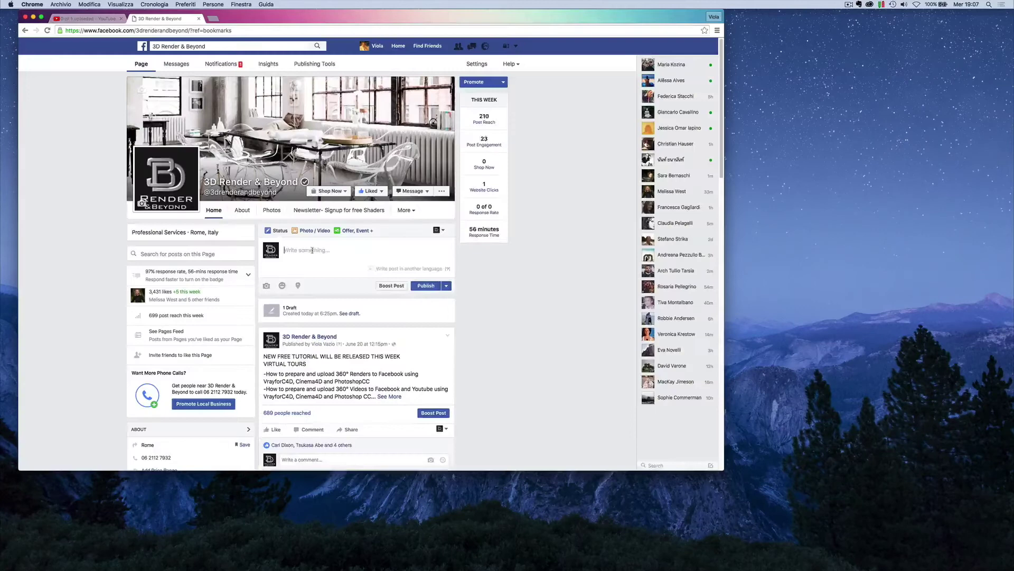
- Add the 360 MP4 to a new page post and set its opening view to pitch -10, yaw 69
left_click(266, 285)
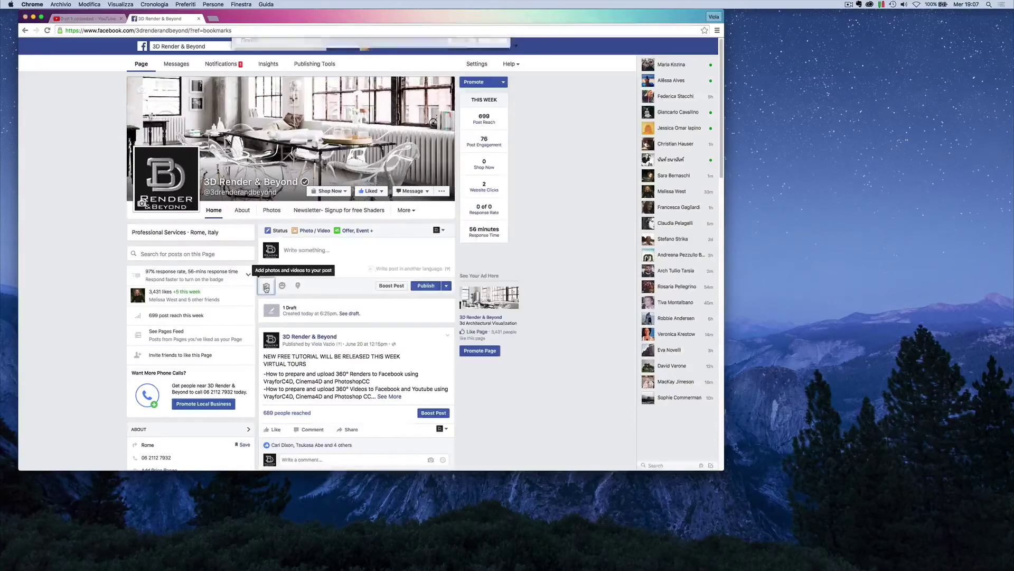
double_click(370, 77)
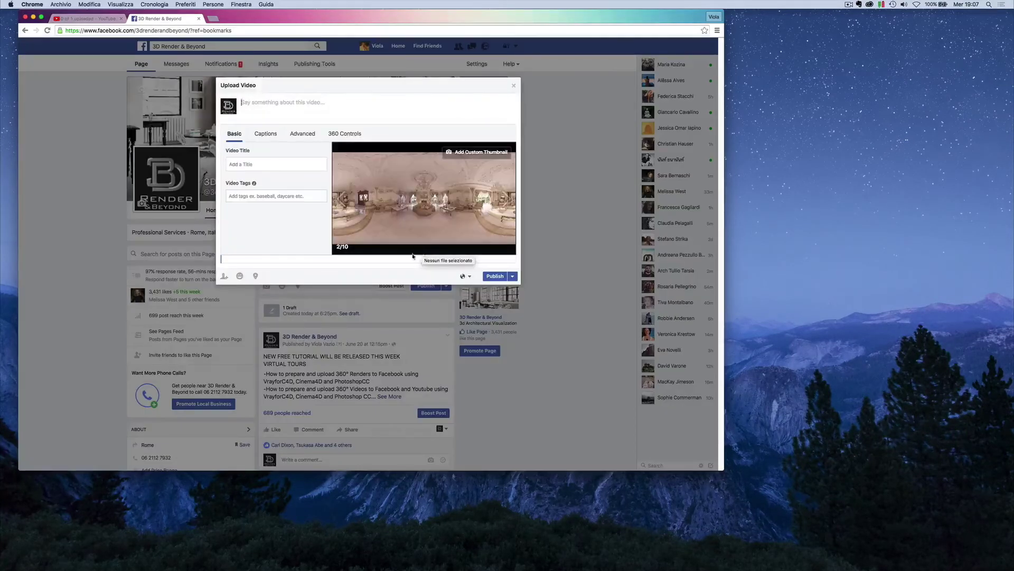
left_click(512, 276)
left_click(511, 276)
left_click(337, 134)
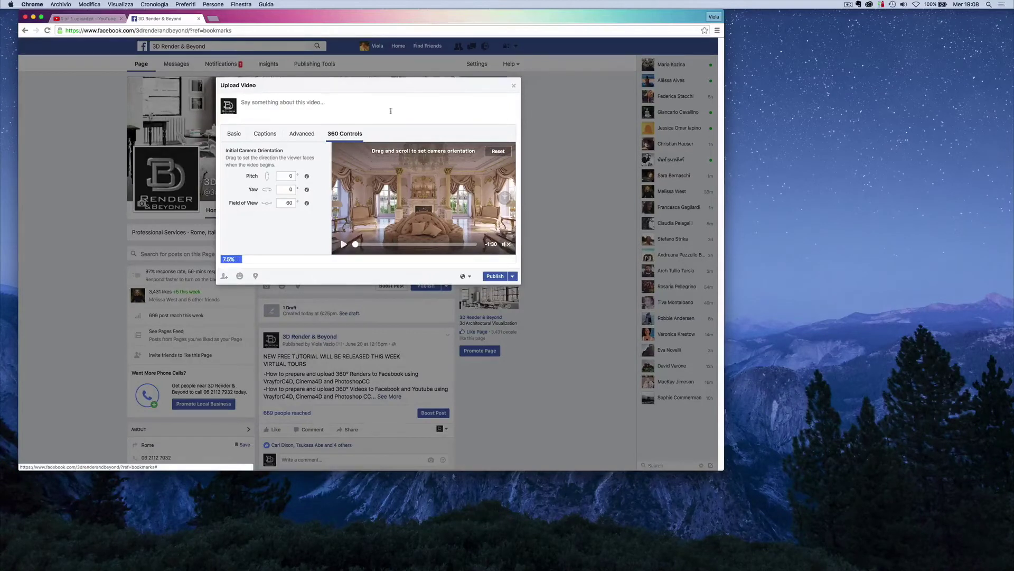
left_click_drag(457, 202, 413, 199)
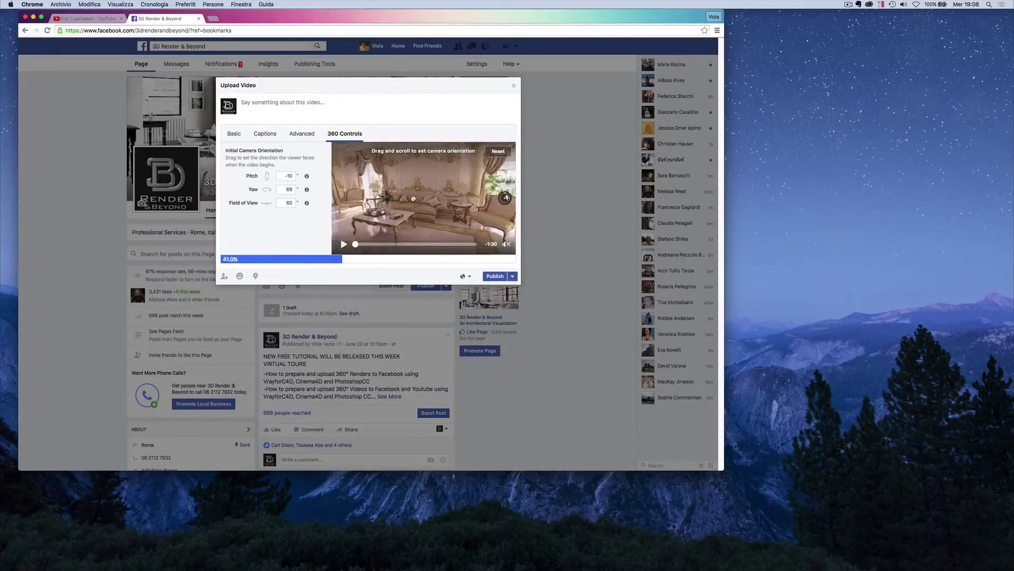
- Keep distribution set to Everywhere in the Advanced options and publish the post
left_click(304, 134)
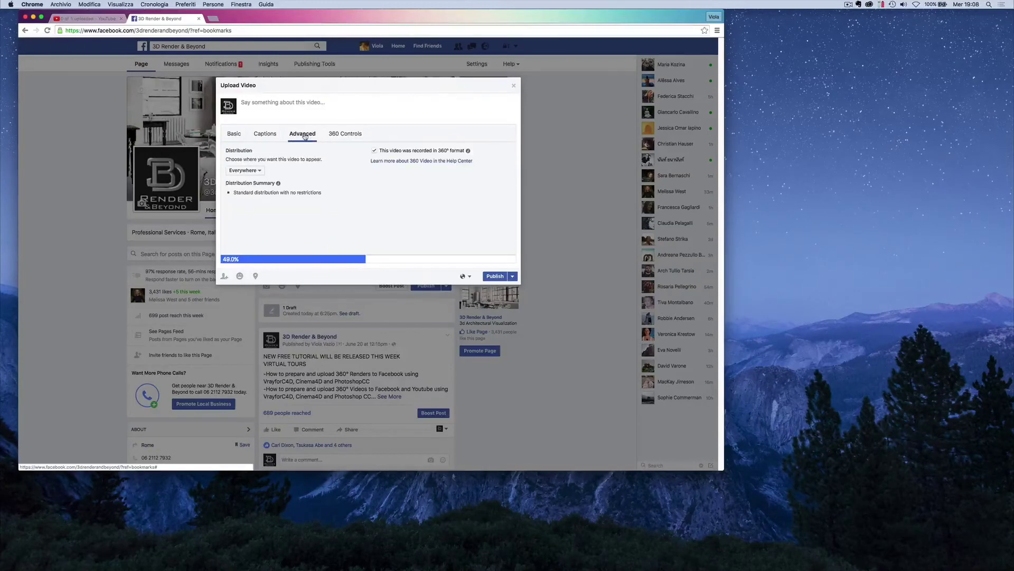
left_click(259, 170)
left_click(264, 172)
left_click(344, 135)
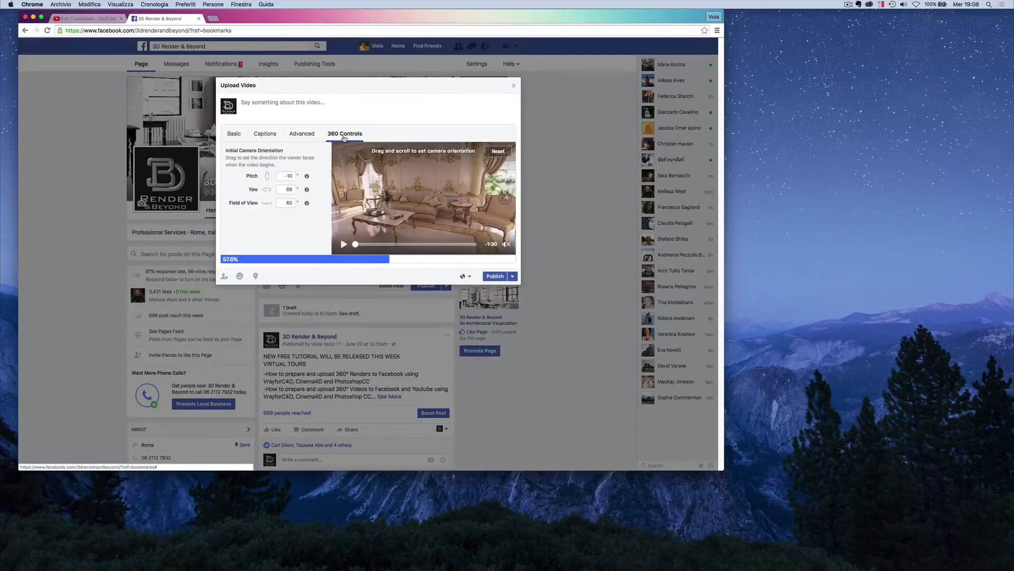
left_click(512, 276)
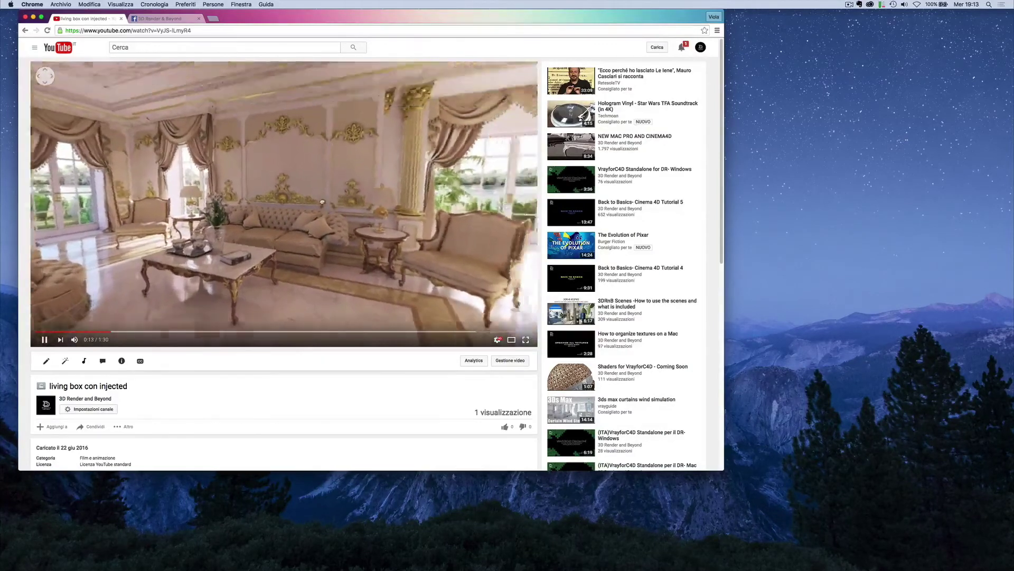
- Look up toward the ceiling and window wall, then choose a playback resolution under Qualità
left_click_drag(322, 201, 423, 264)
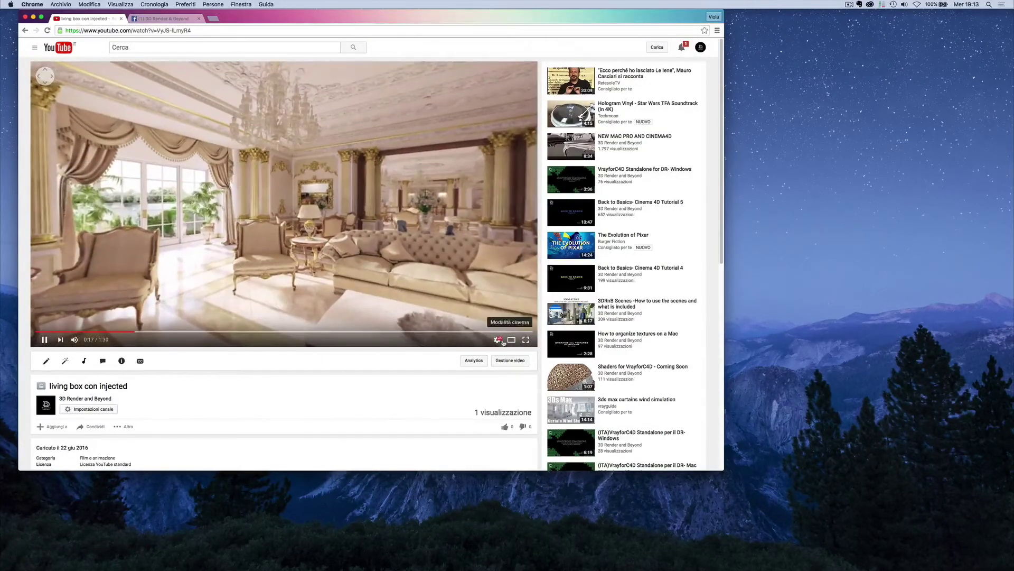
left_click(498, 341)
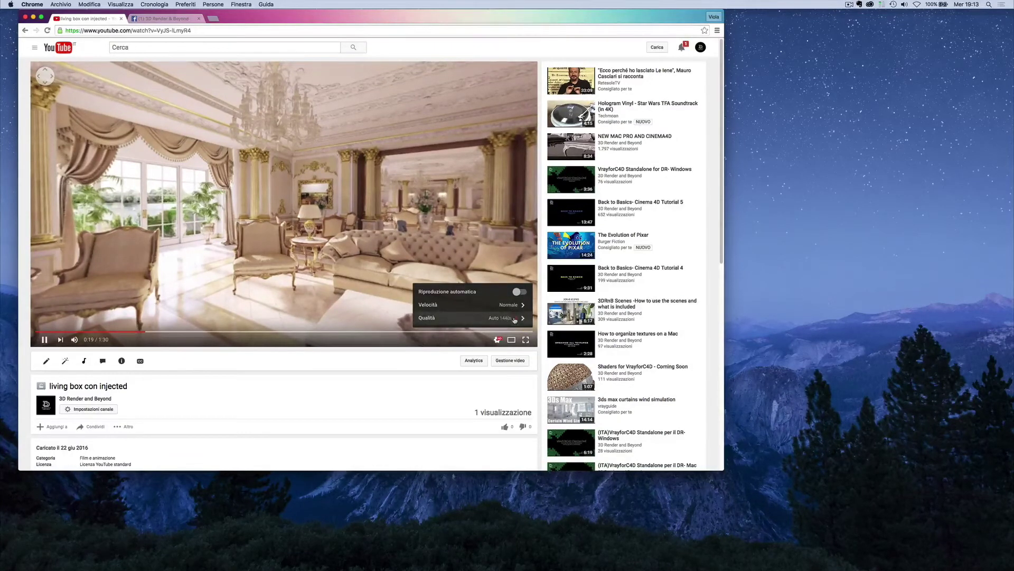
left_click(514, 318)
left_click(513, 225)
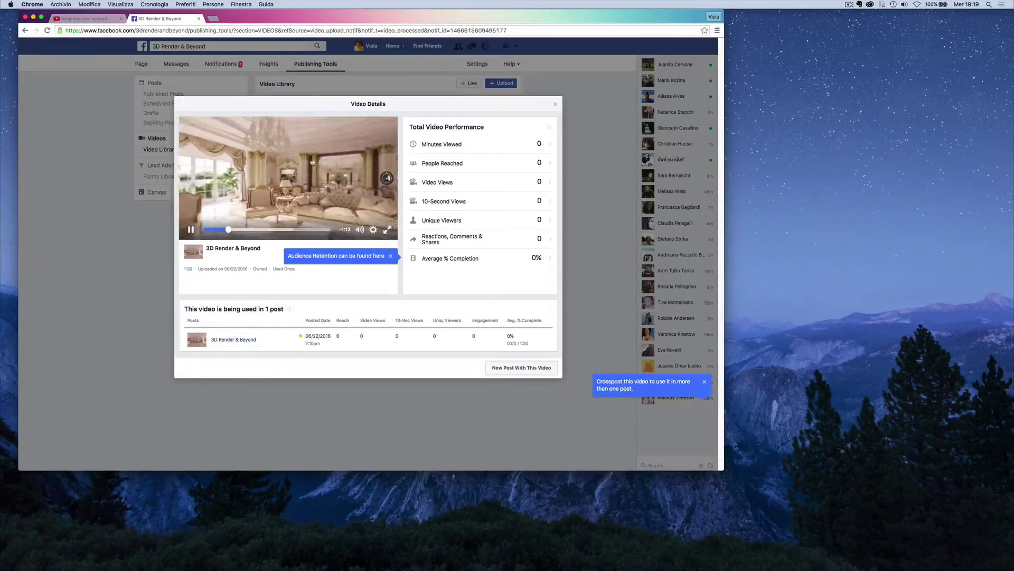
left_click_drag(251, 158, 209, 171)
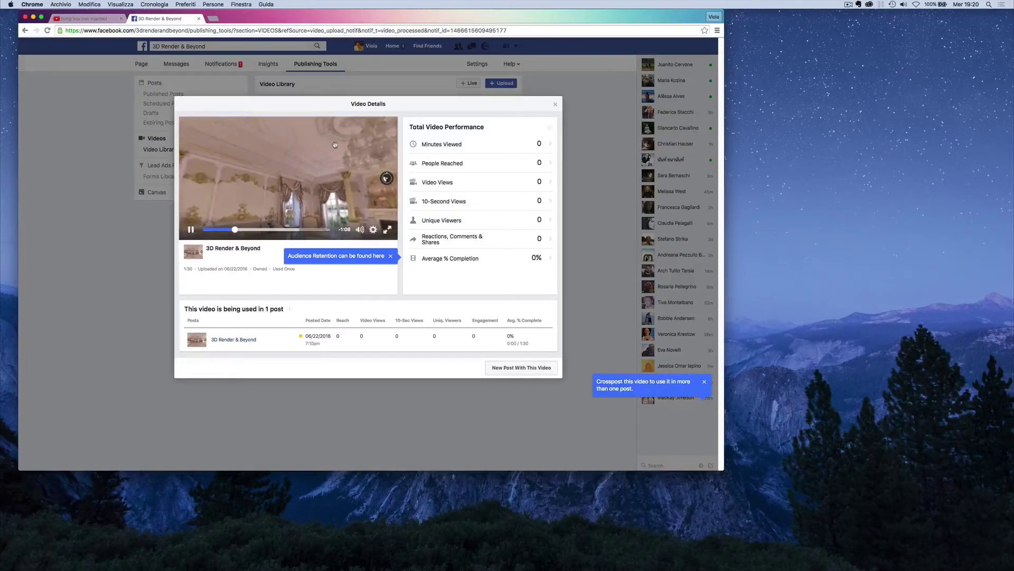
left_click_drag(346, 144, 284, 167)
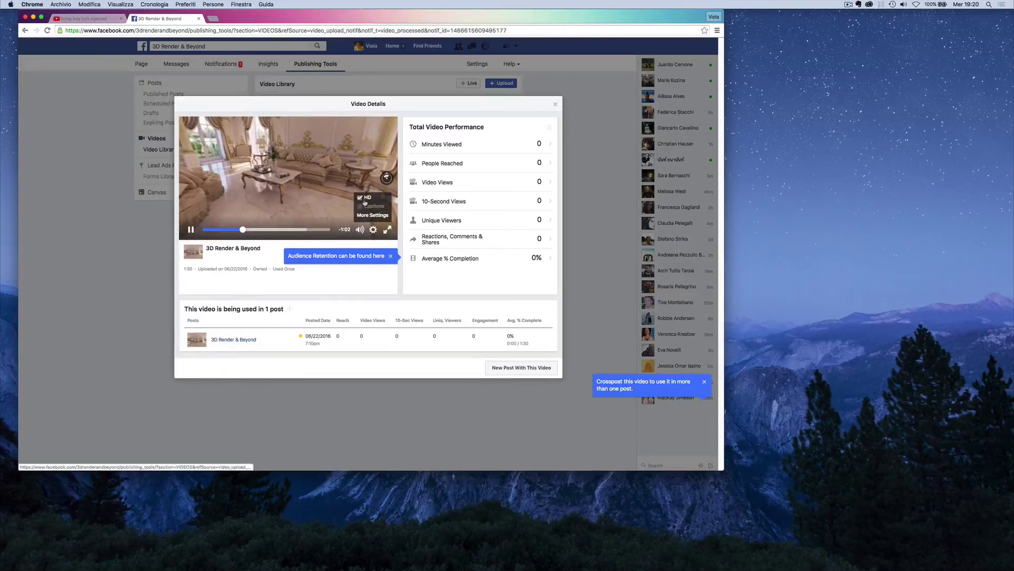
left_click_drag(340, 197, 282, 147)
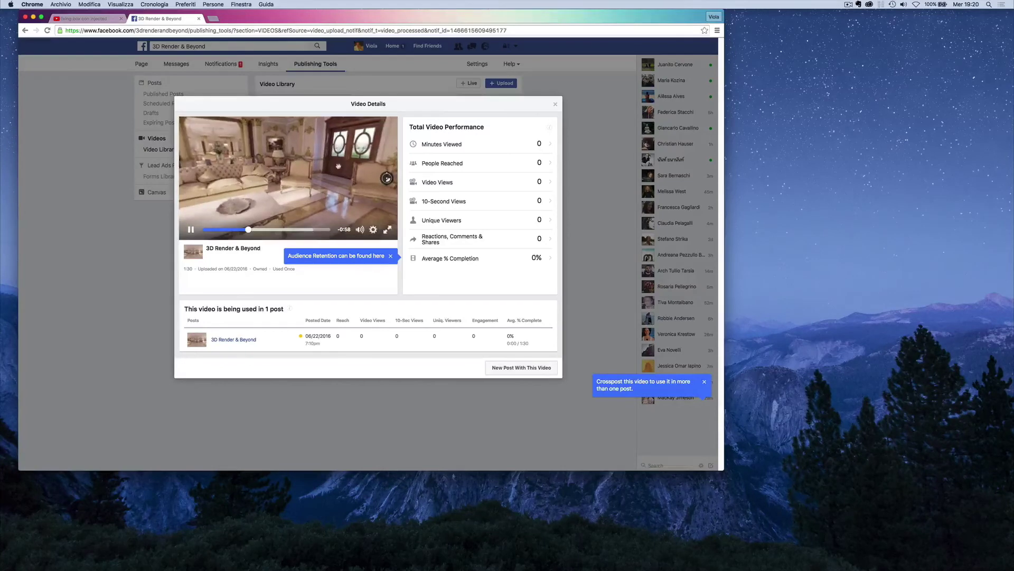